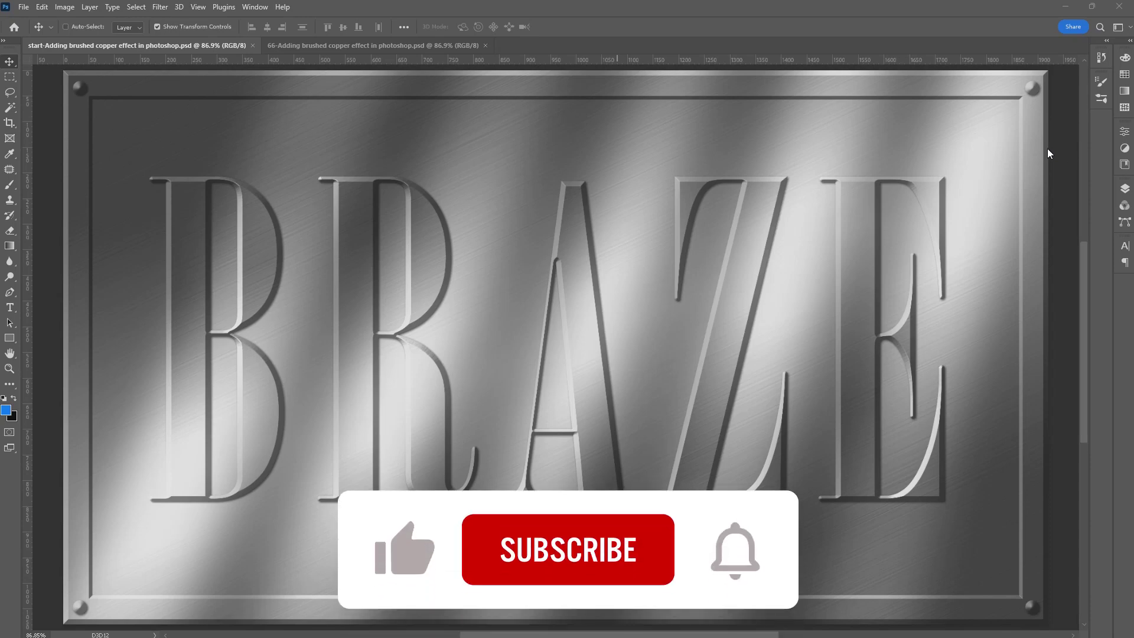
View the finished copper plate in the '66-Adding brushed copper effect' document
{"action": "left_click", "coordinate": [417, 45]}
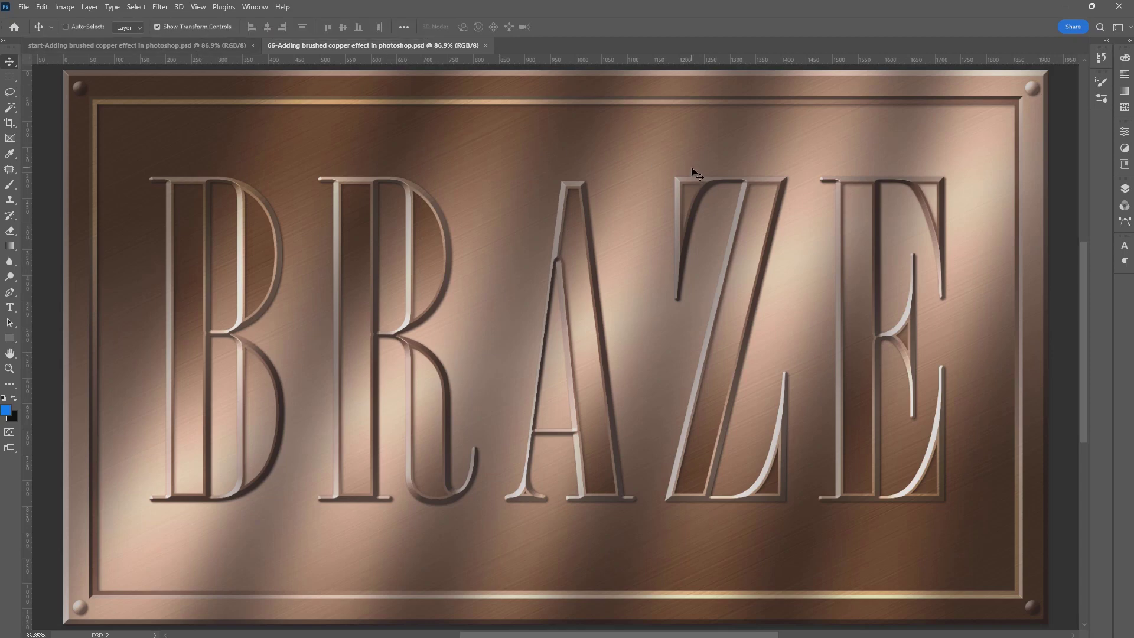
Back on the silver start file, select the braze text layer, show its effects and list layer styles
{"action": "left_click", "coordinate": [109, 47]}
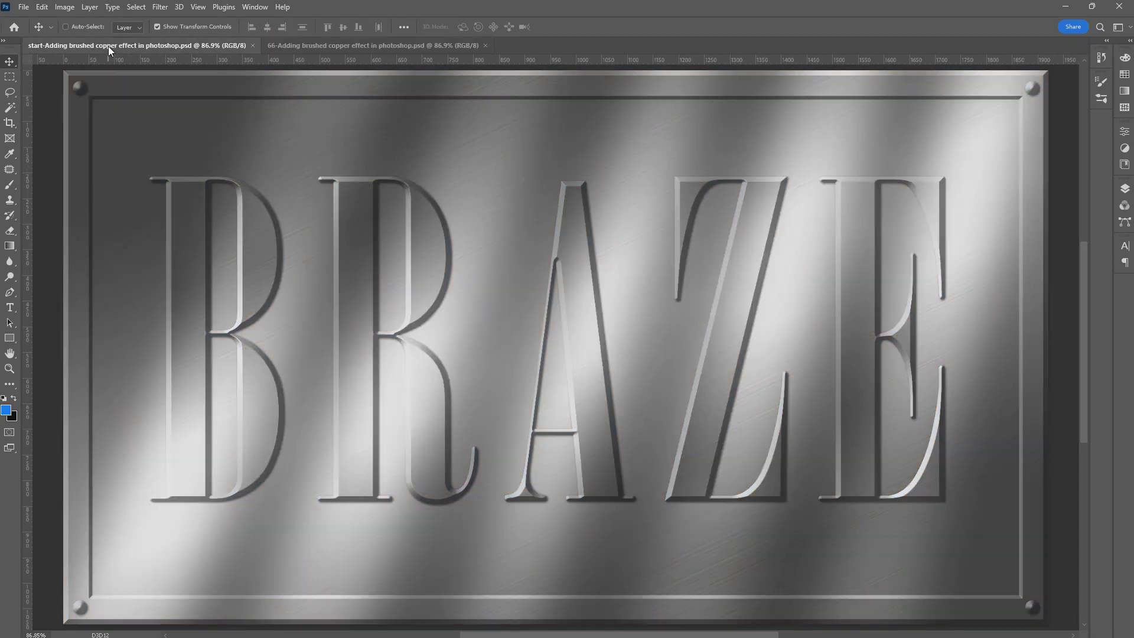
{"action": "left_click", "coordinate": [1124, 188]}
{"action": "left_click", "coordinate": [1101, 312]}
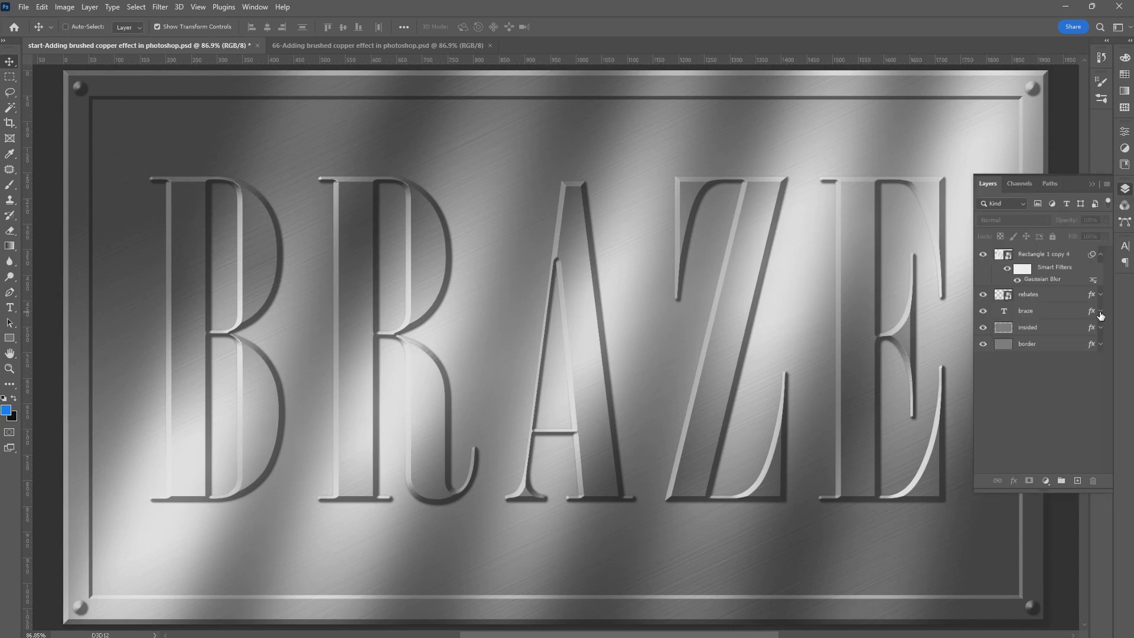
{"action": "left_click", "coordinate": [1062, 312]}
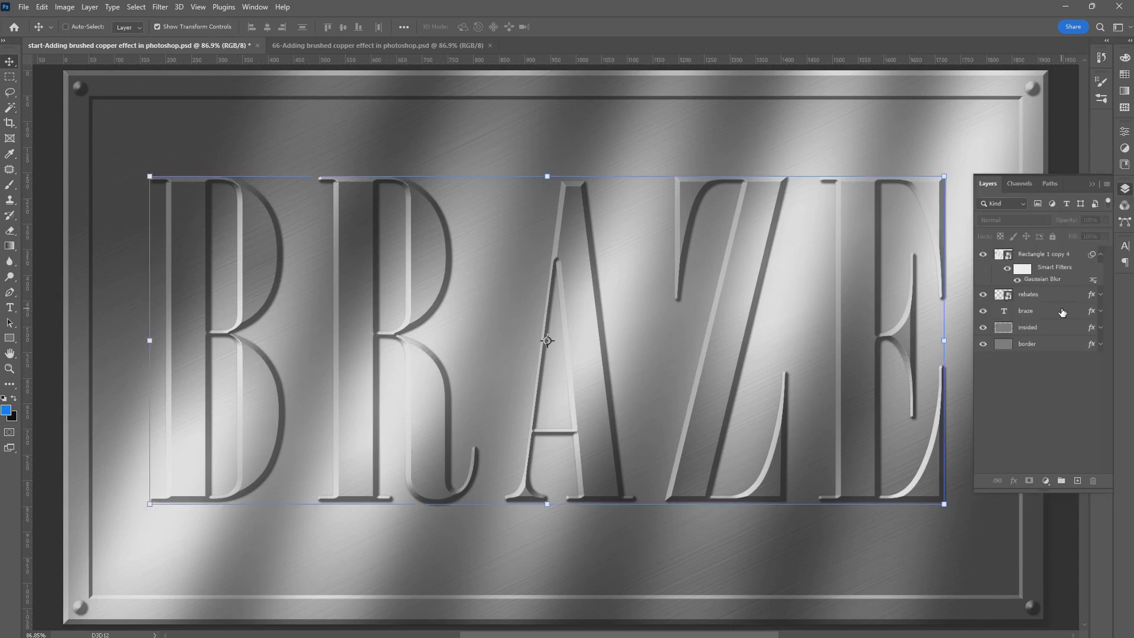
{"action": "left_click", "coordinate": [1101, 312]}
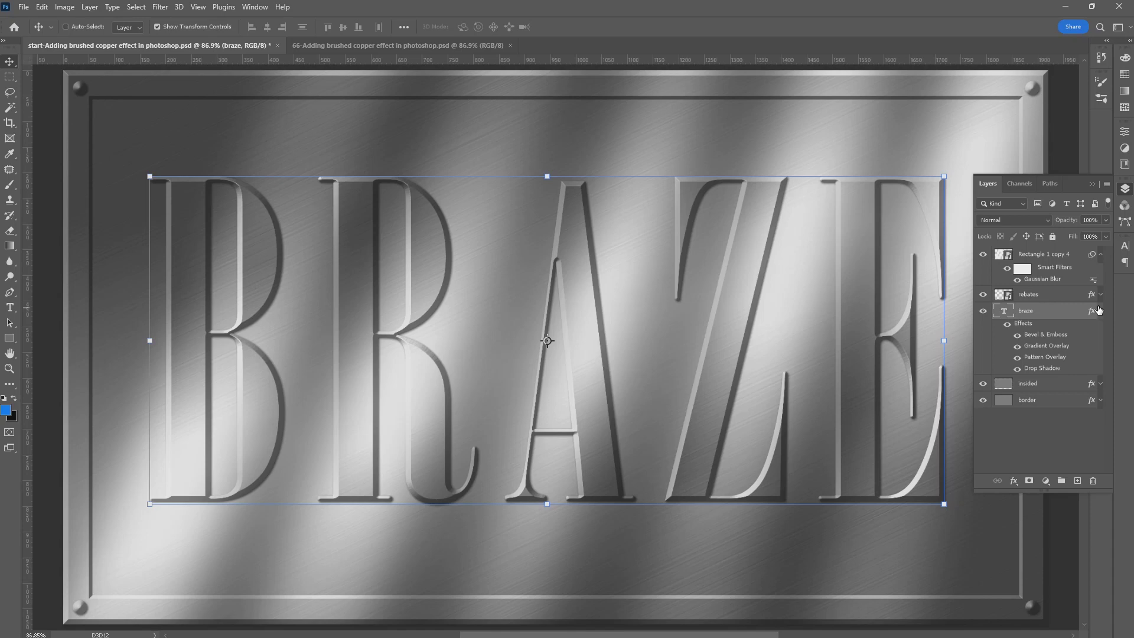
{"action": "left_click", "coordinate": [1014, 482]}
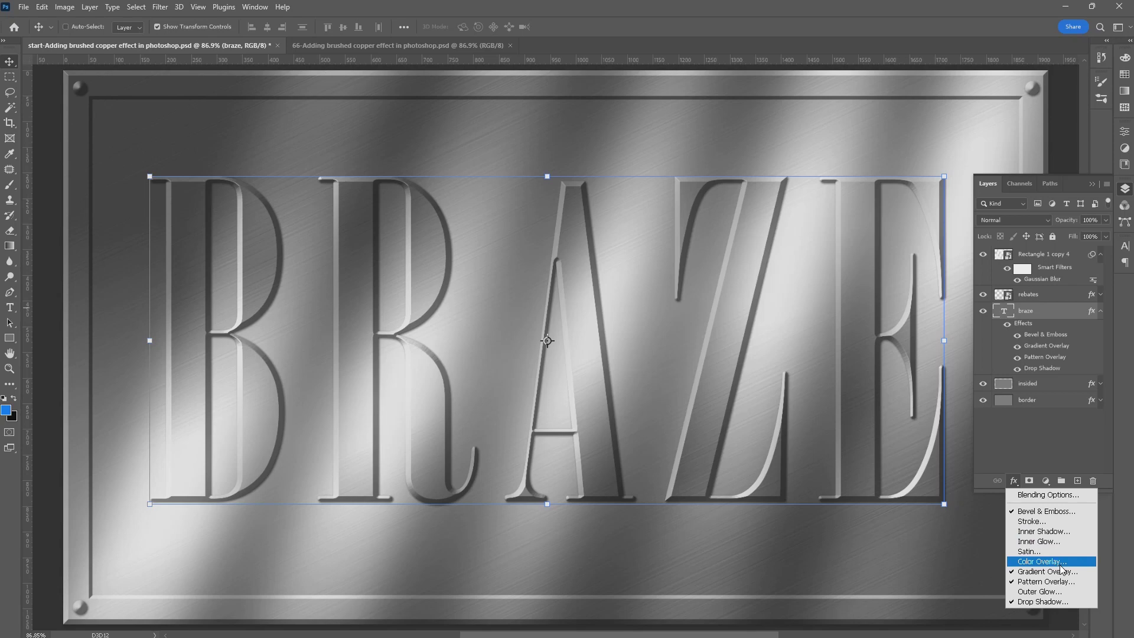
Add a Color Overlay to the lettering in brown, H25 S75 B50
{"action": "left_click", "coordinate": [1058, 562]}
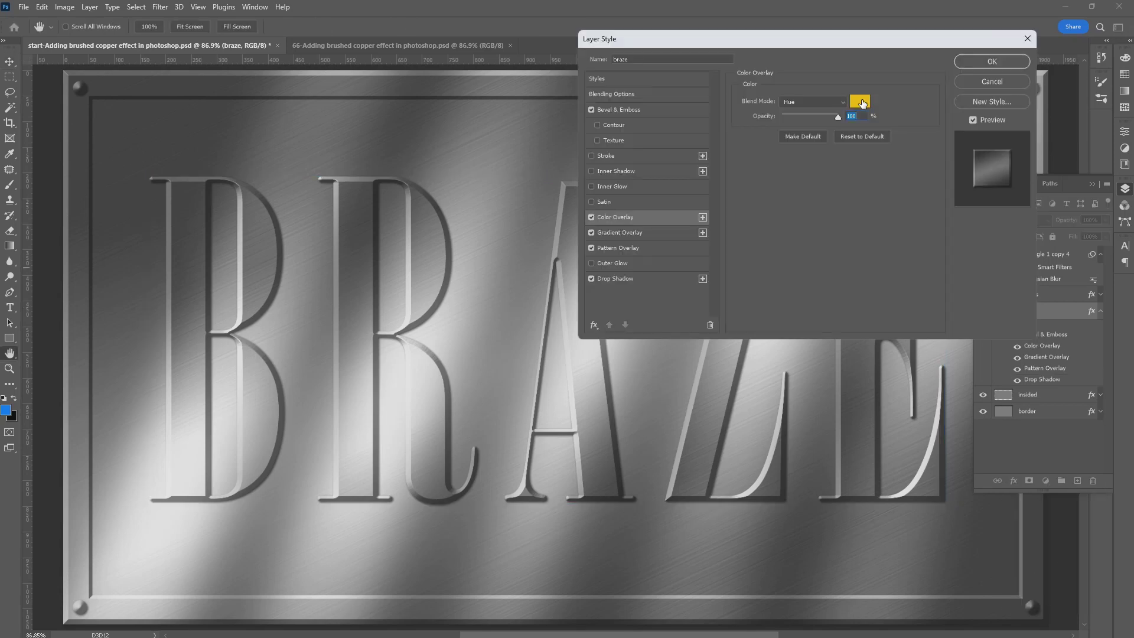
{"action": "left_click", "coordinate": [860, 101]}
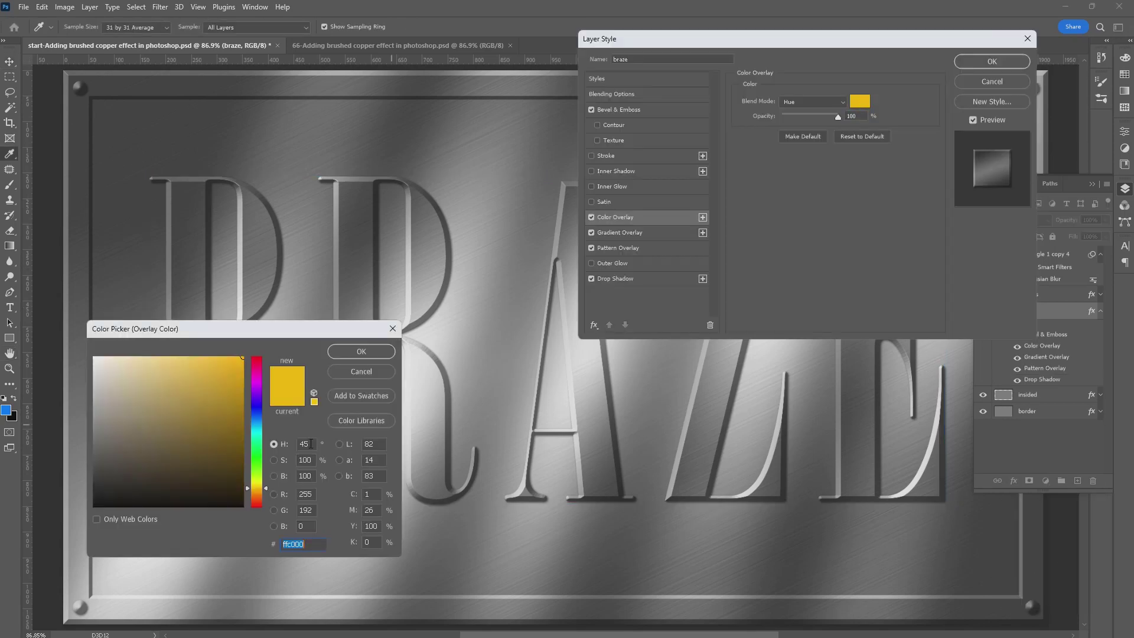
{"action": "left_click", "coordinate": [300, 444]}
{"action": "type", "text": "2"}
{"action": "key", "text": "Delete"}
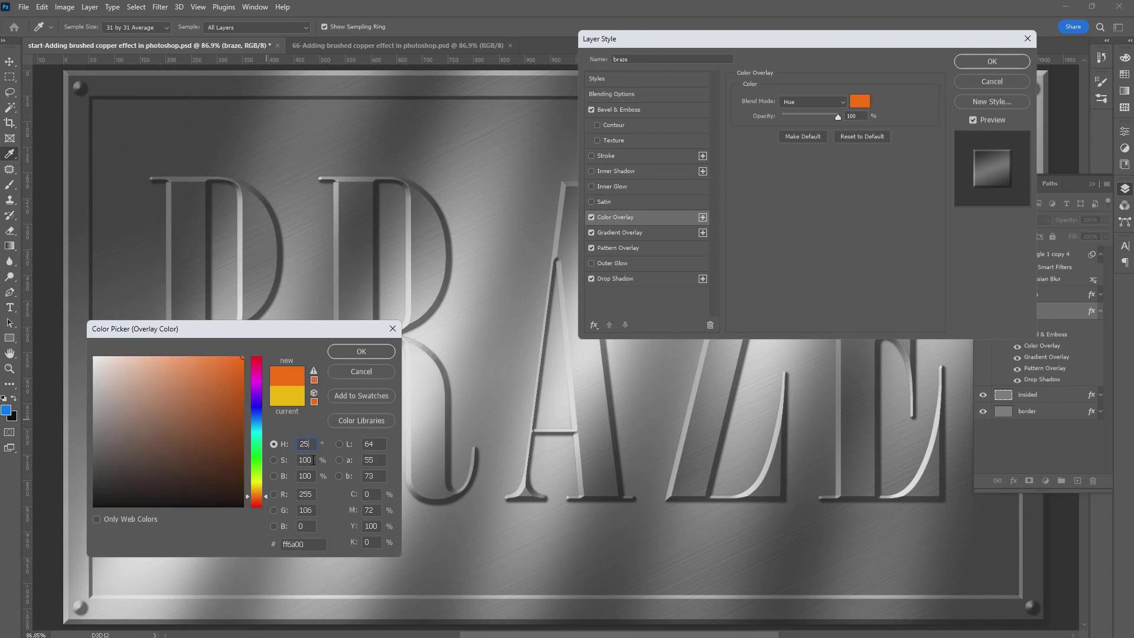
{"action": "double_click", "coordinate": [313, 461]}
{"action": "type", "text": "75"}
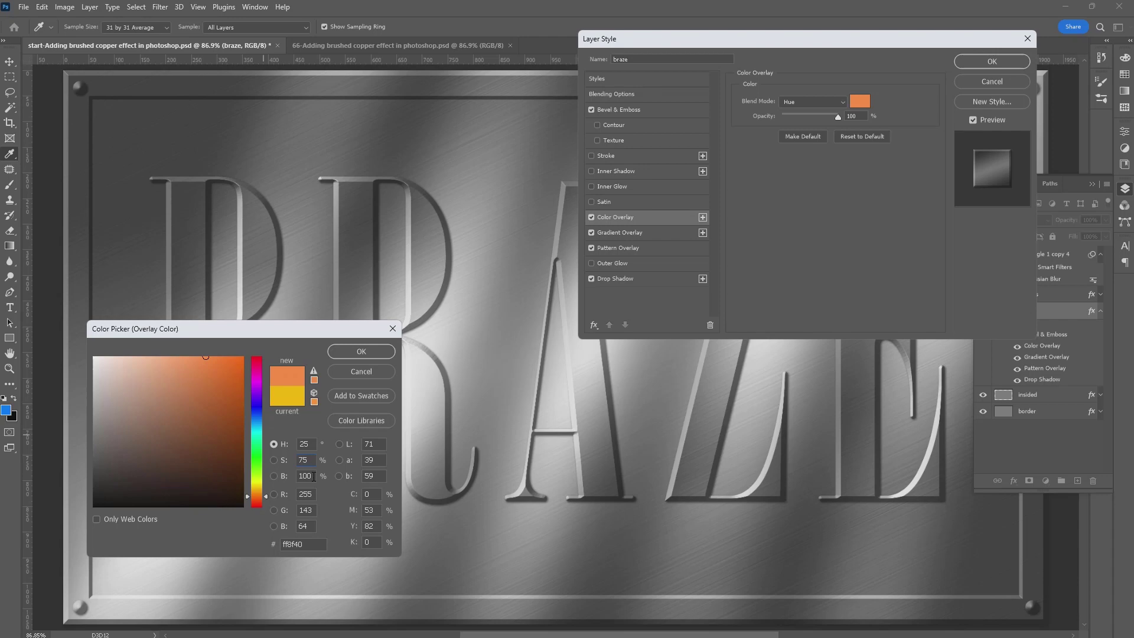
{"action": "double_click", "coordinate": [313, 476]}
{"action": "type", "text": "50"}
{"action": "left_click", "coordinate": [377, 356]}
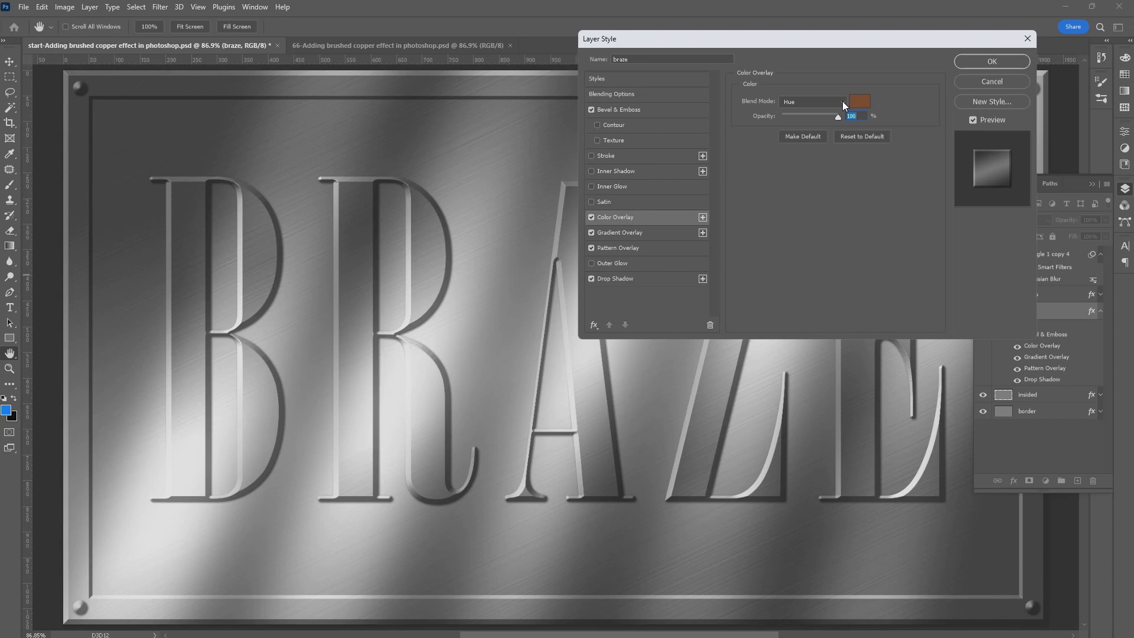
Blend the overlay in Linear Light mode at 20% opacity
{"action": "left_click", "coordinate": [843, 101]}
{"action": "left_click", "coordinate": [803, 280]}
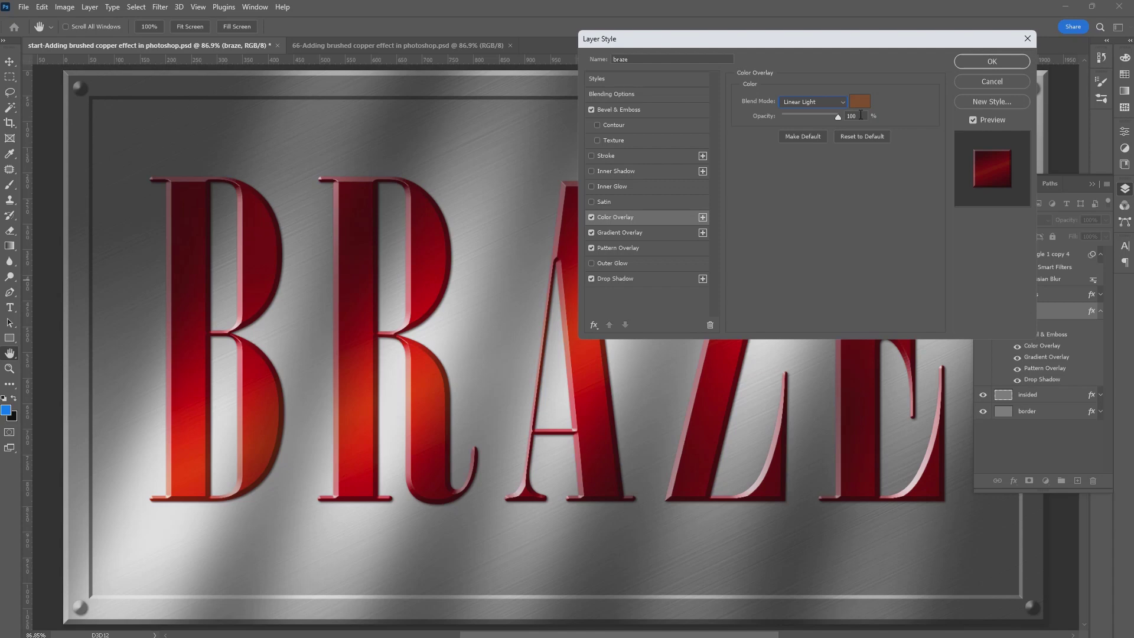
{"action": "double_click", "coordinate": [860, 115]}
{"action": "type", "text": "20"}
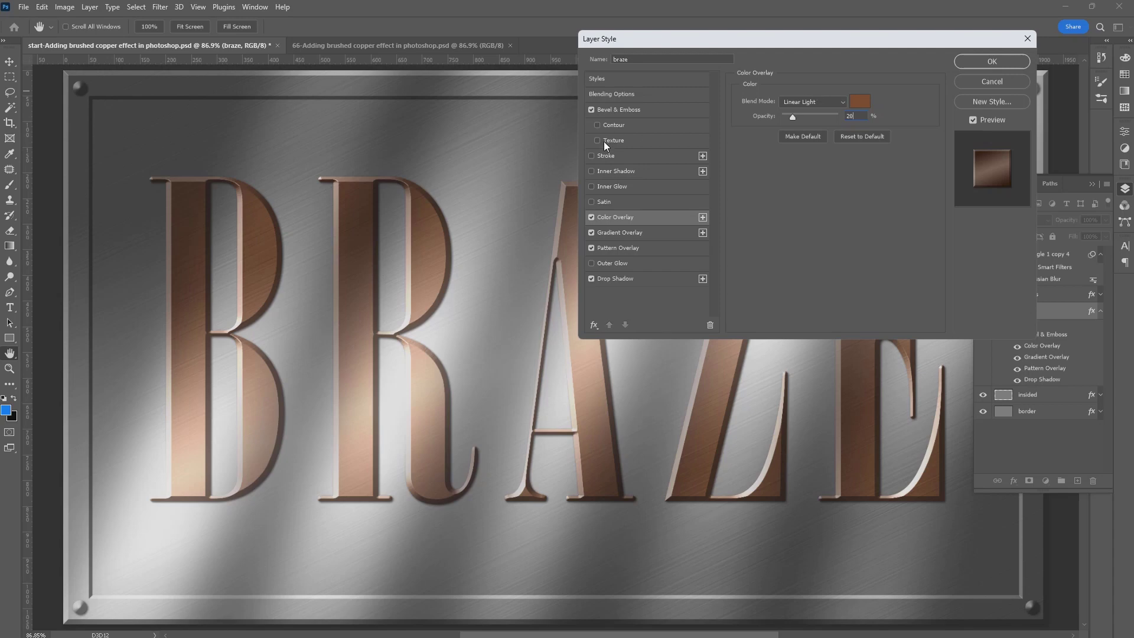
Add an inside Stroke to the lettering with a gradient fill
{"action": "left_click", "coordinate": [592, 156]}
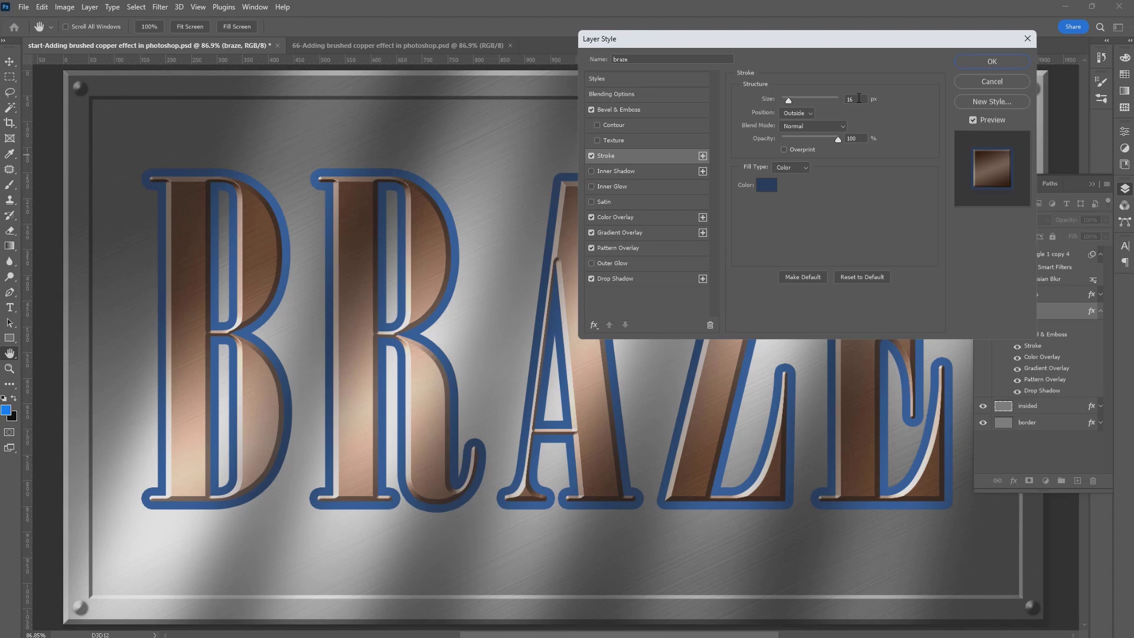
{"action": "left_click", "coordinate": [813, 112]}
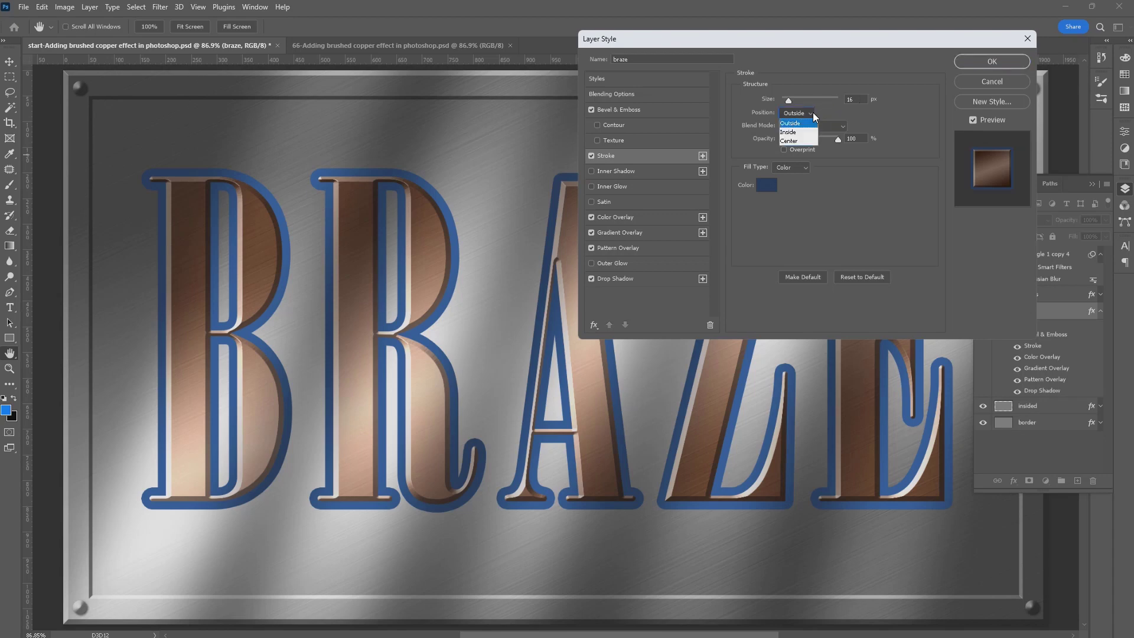
{"action": "left_click", "coordinate": [794, 130]}
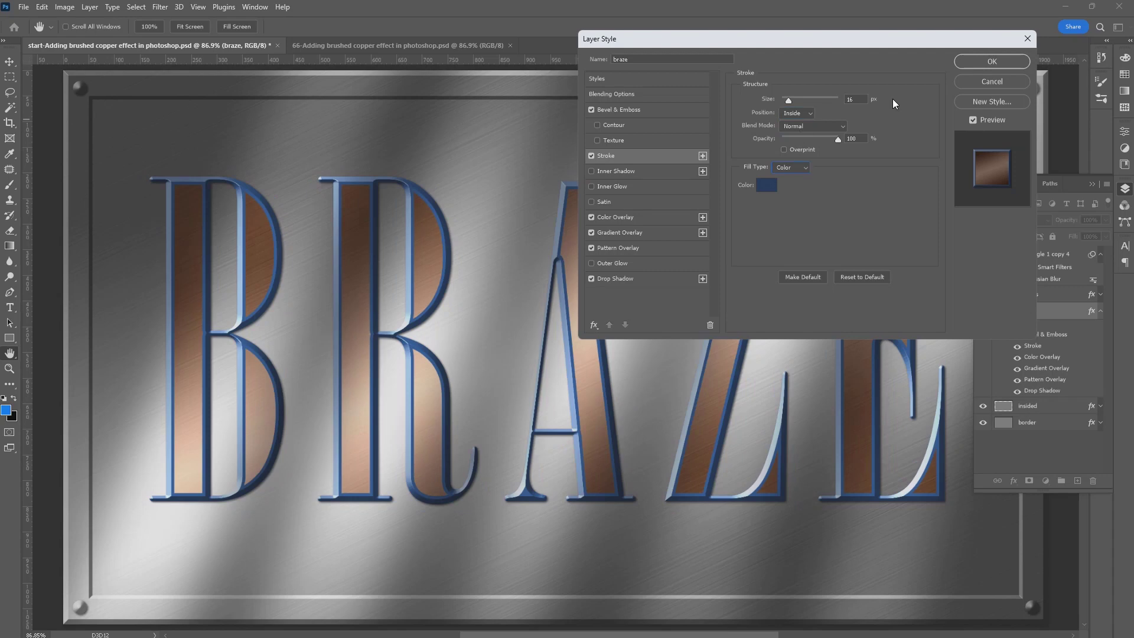
{"action": "left_click", "coordinate": [807, 166]}
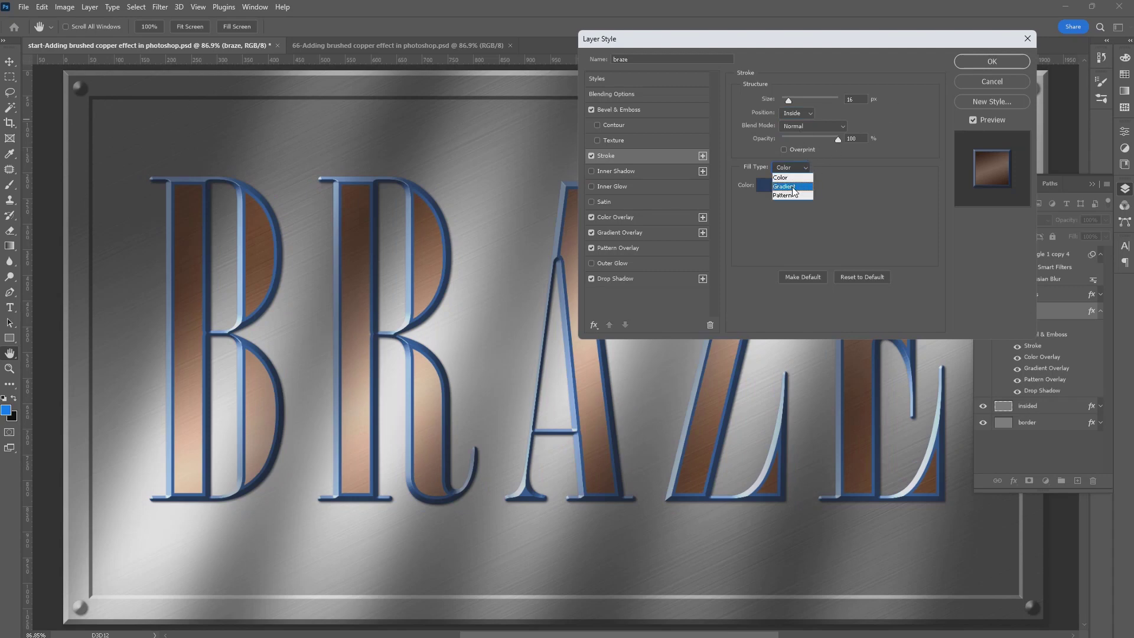
{"action": "left_click", "coordinate": [788, 182]}
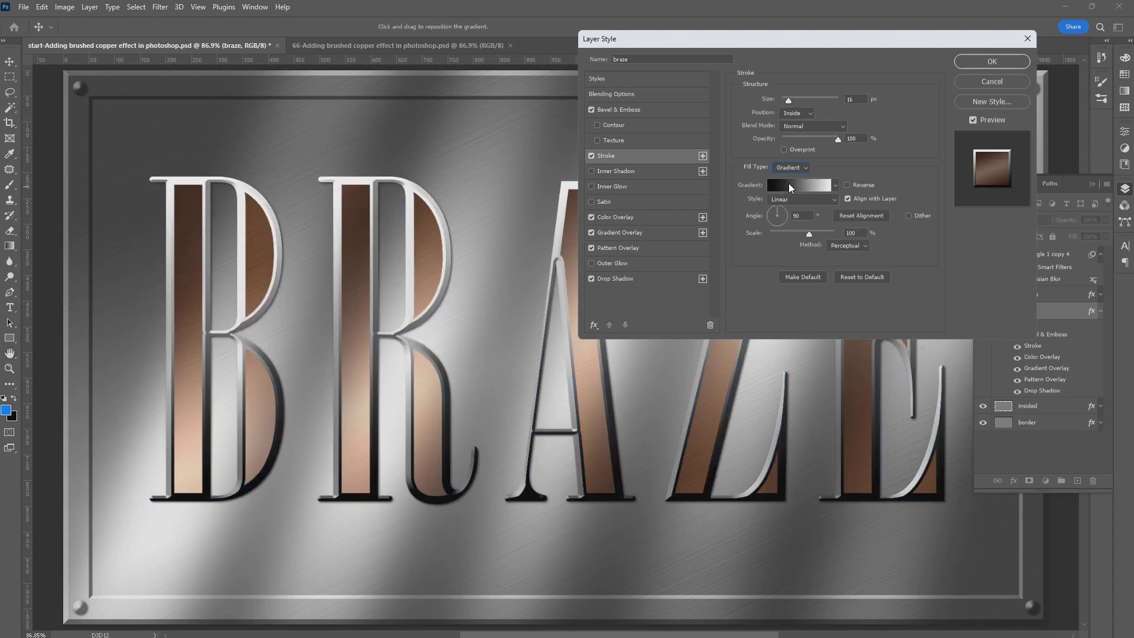
Change the stroke gradient's white end to a grey of brightness 75
{"action": "left_click", "coordinate": [788, 185]}
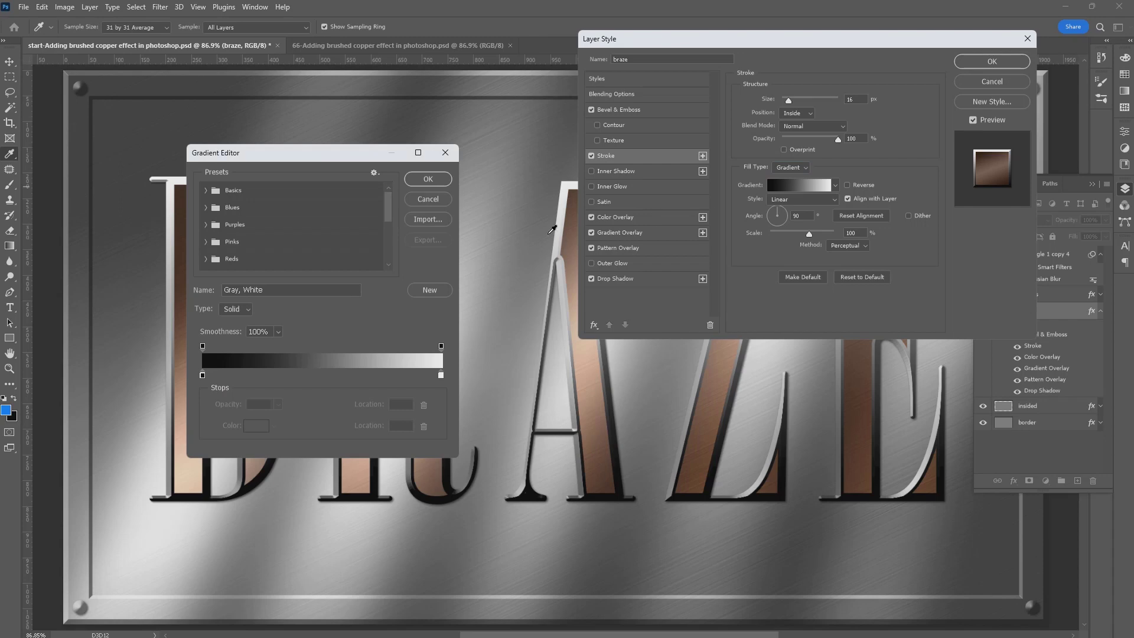
{"action": "double_click", "coordinate": [441, 375]}
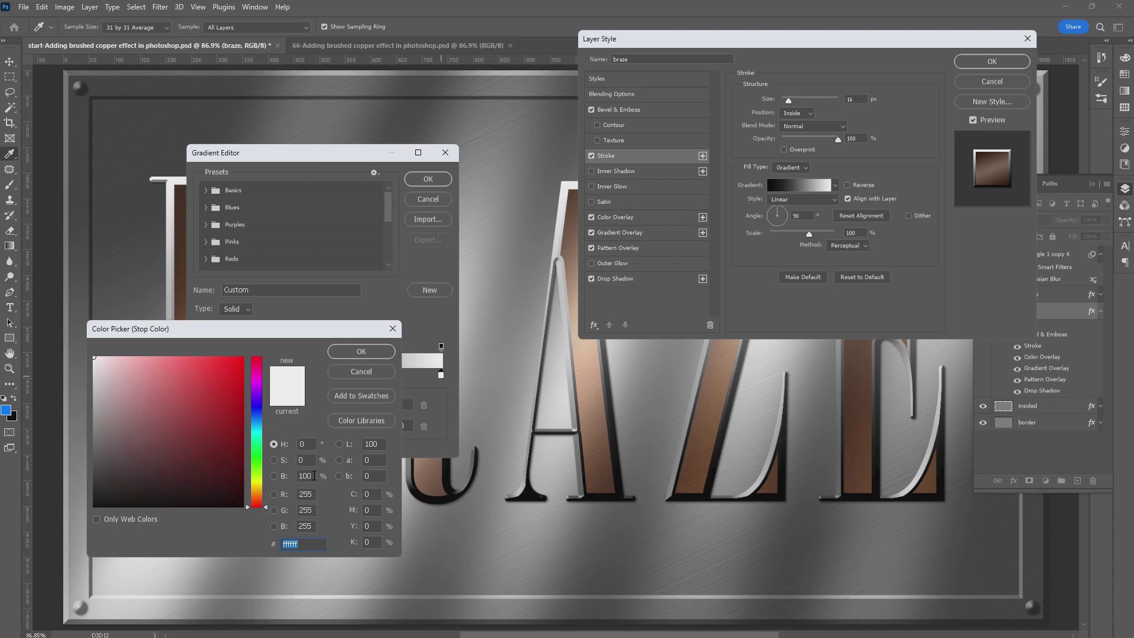
{"action": "double_click", "coordinate": [314, 476]}
{"action": "type", "text": "75"}
{"action": "left_click", "coordinate": [370, 354]}
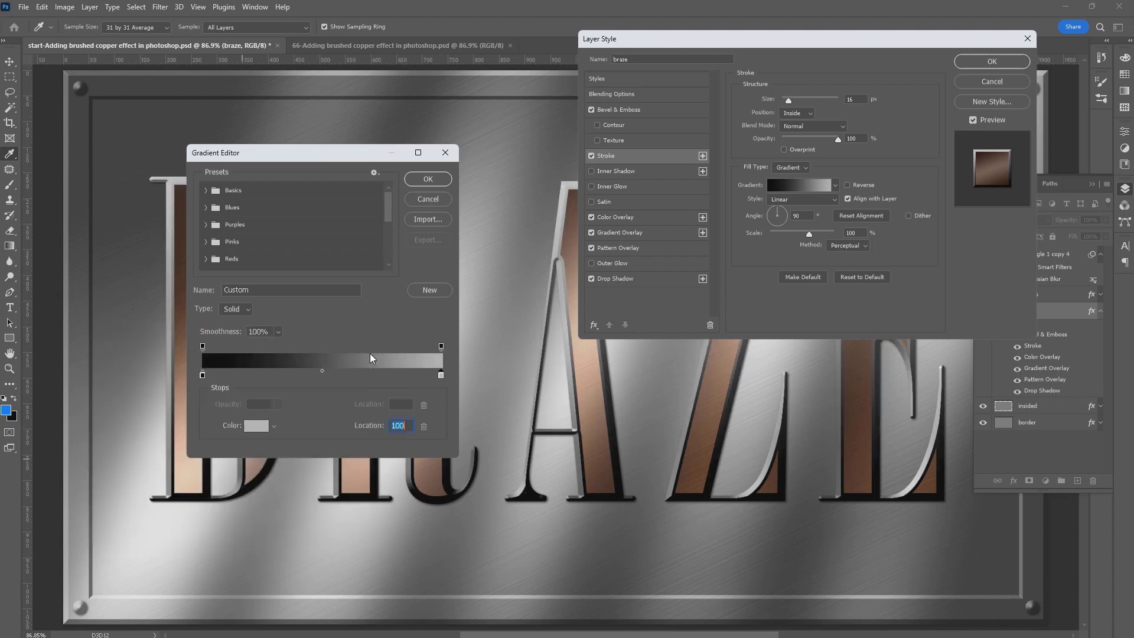
{"action": "left_click", "coordinate": [434, 178]}
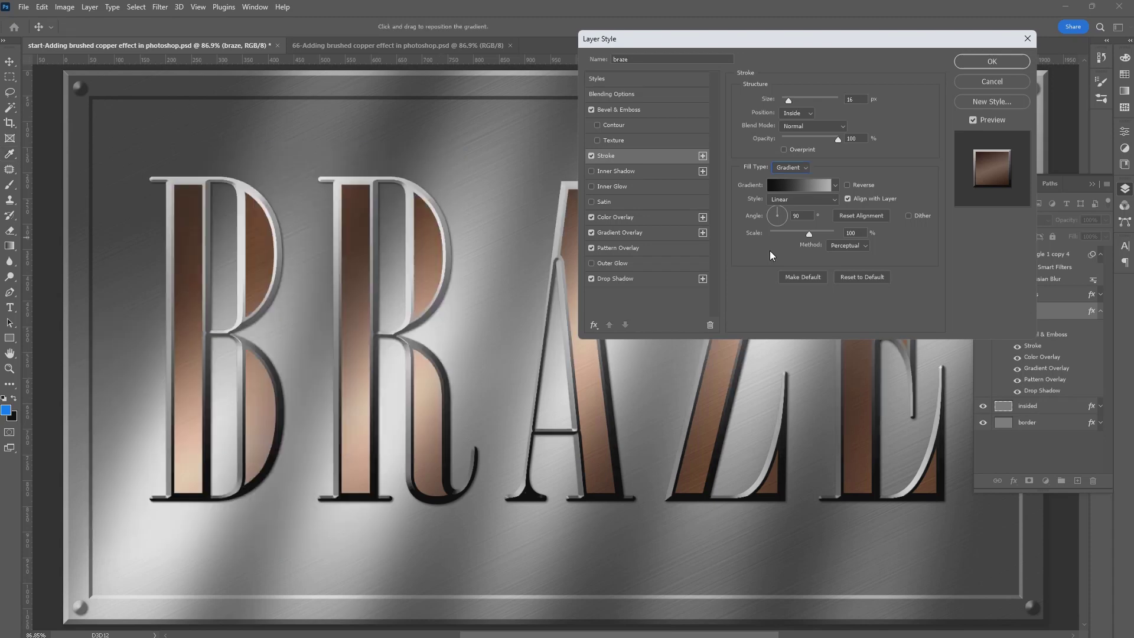
Set the stroke gradient angle to 110° and its blend mode to Soft Light
{"action": "double_click", "coordinate": [805, 216]}
{"action": "type", "text": "110"}
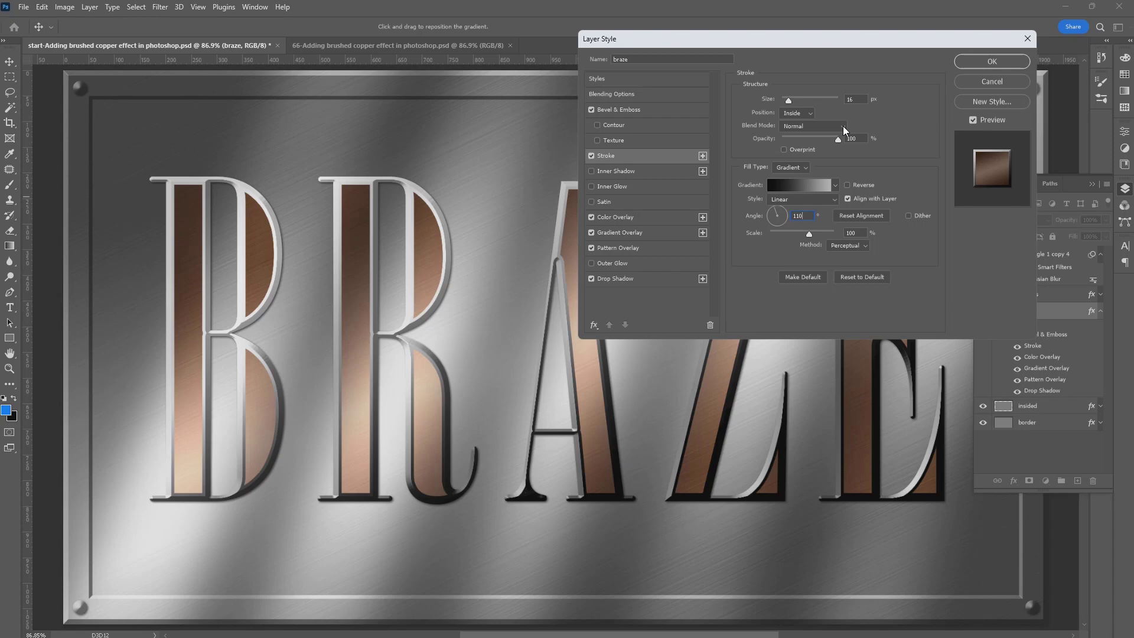
{"action": "left_click", "coordinate": [845, 130]}
{"action": "left_click", "coordinate": [820, 281]}
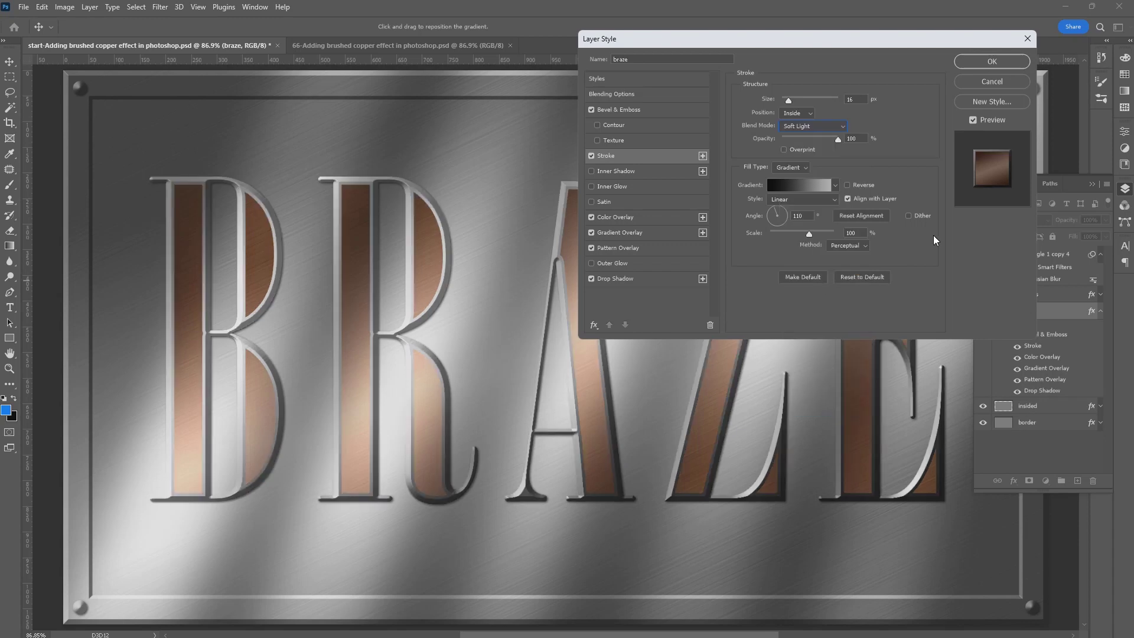
Enable Inner Shadow on the letters with distance 5, size 20 and choke 50
{"action": "left_click", "coordinate": [591, 171]}
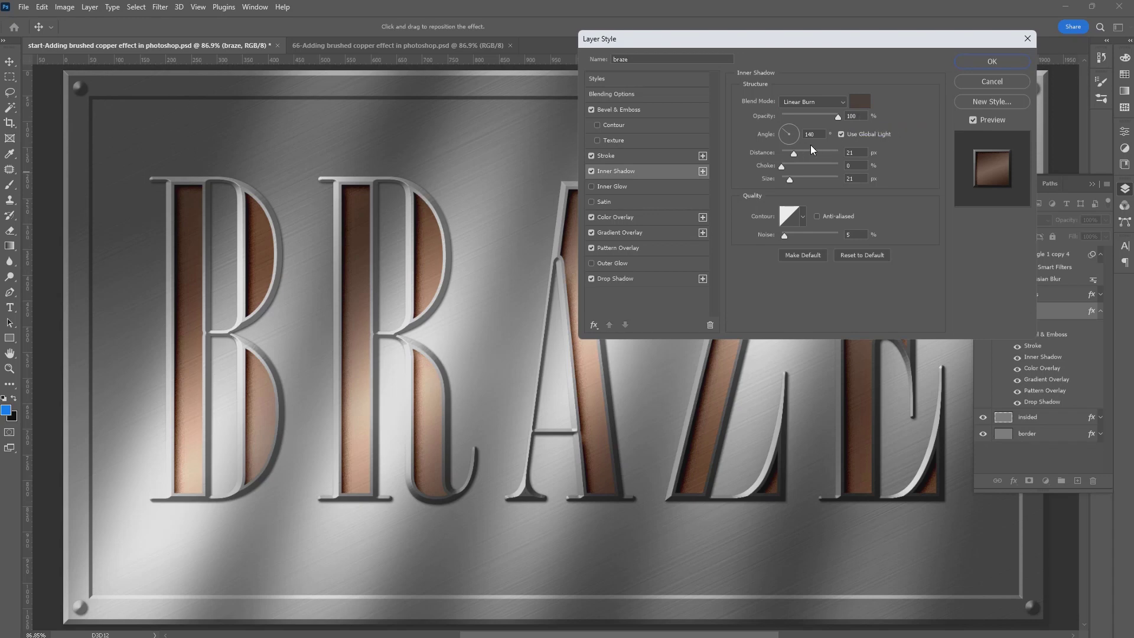
{"action": "left_click", "coordinate": [864, 152]}
{"action": "type", "text": "5"}
{"action": "double_click", "coordinate": [854, 179]}
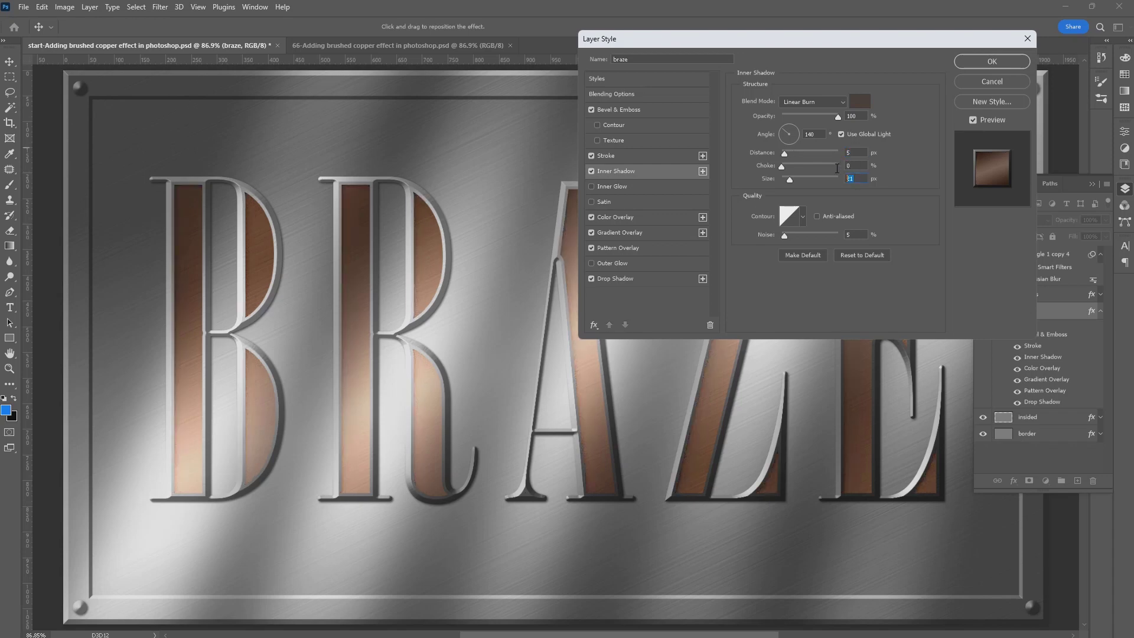
{"action": "type", "text": "20"}
{"action": "type", "text": "50"}
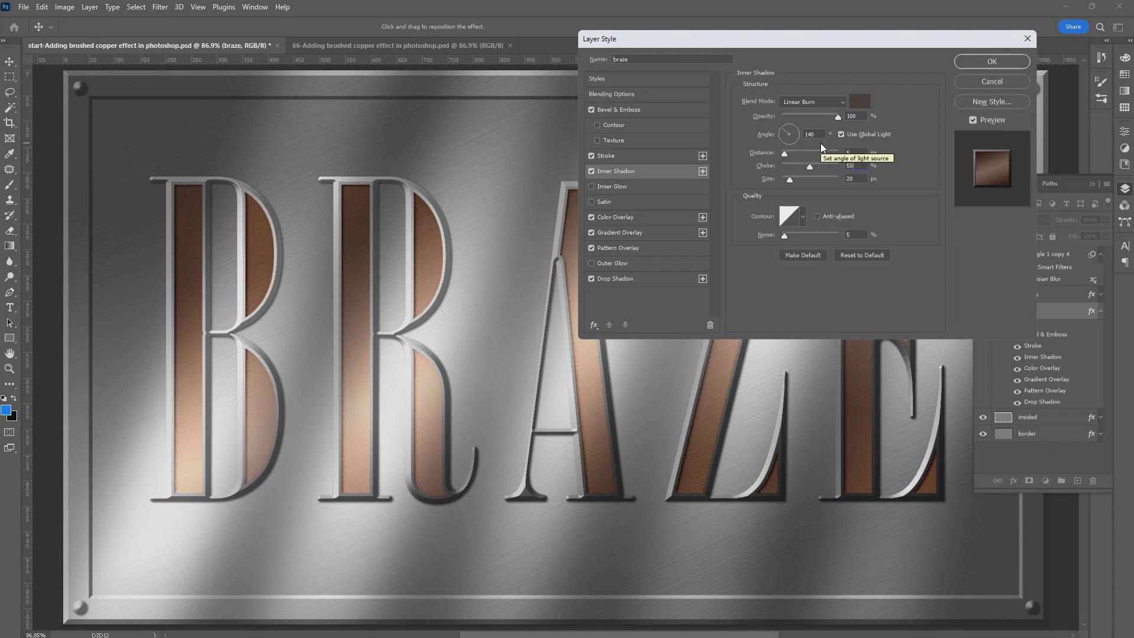
Make the inner shadow black in Multiply mode and apply the text's layer style
{"action": "left_click", "coordinate": [863, 104]}
{"action": "left_click", "coordinate": [242, 506]}
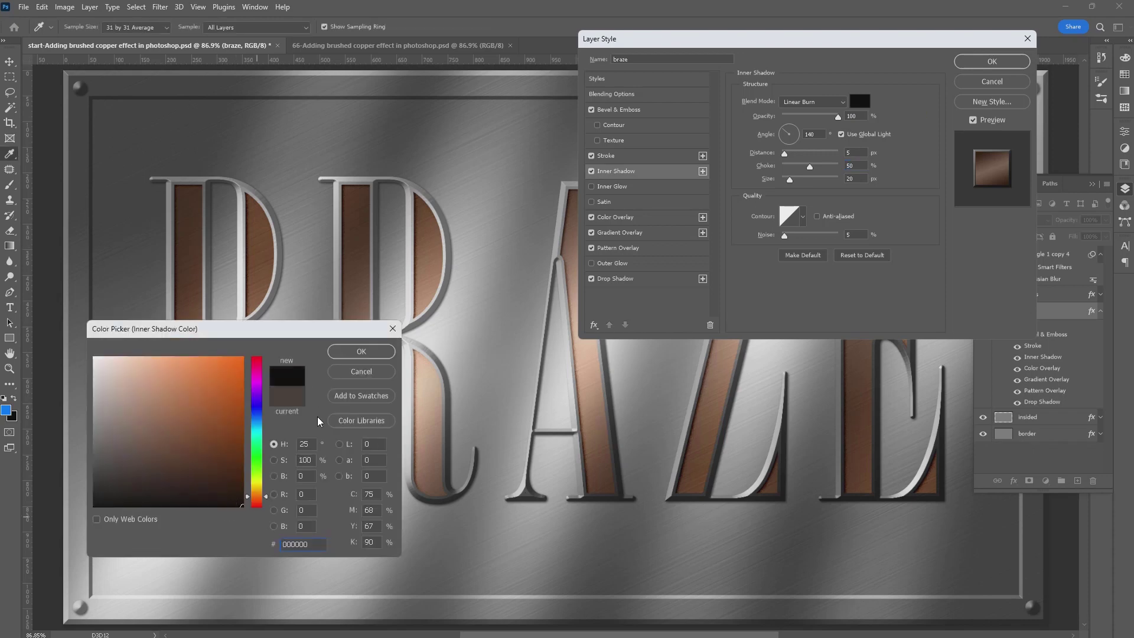
{"action": "left_click", "coordinate": [357, 351]}
{"action": "scroll", "coordinate": [846, 100], "scroll_direction": "down", "scroll_amount": 11}
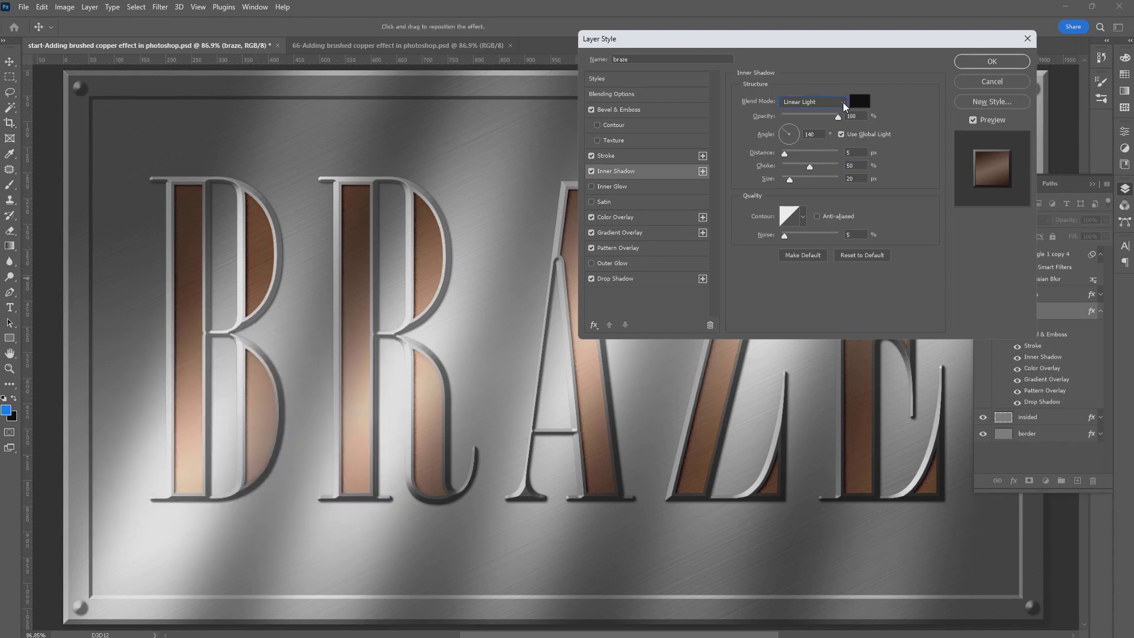
{"action": "left_click", "coordinate": [843, 101]}
{"action": "left_click", "coordinate": [809, 149]}
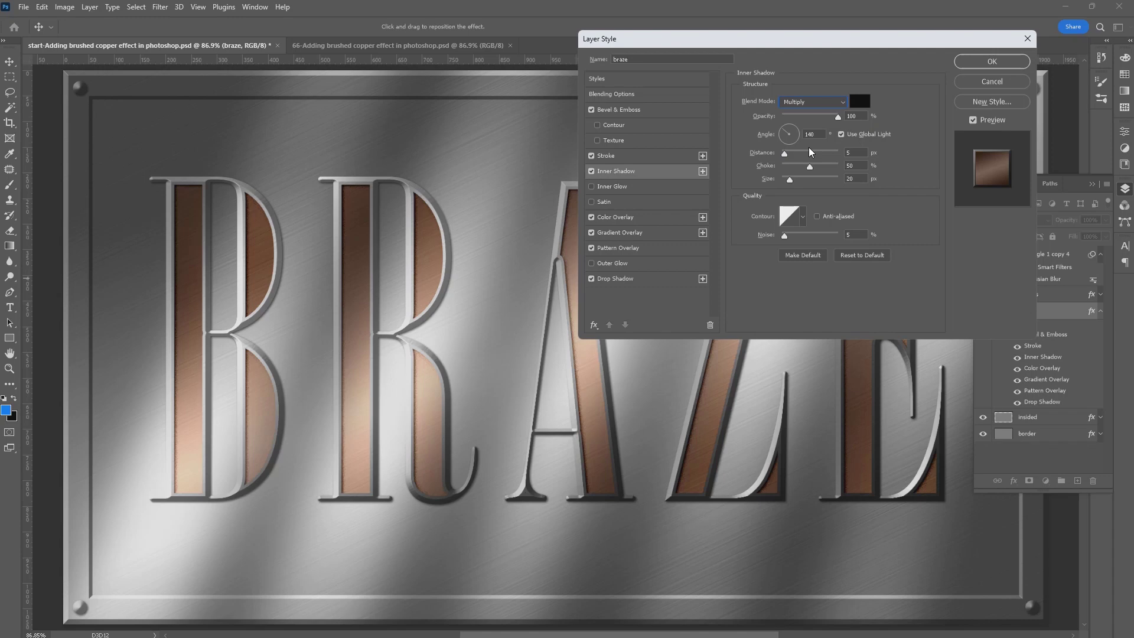
{"action": "left_click", "coordinate": [991, 62]}
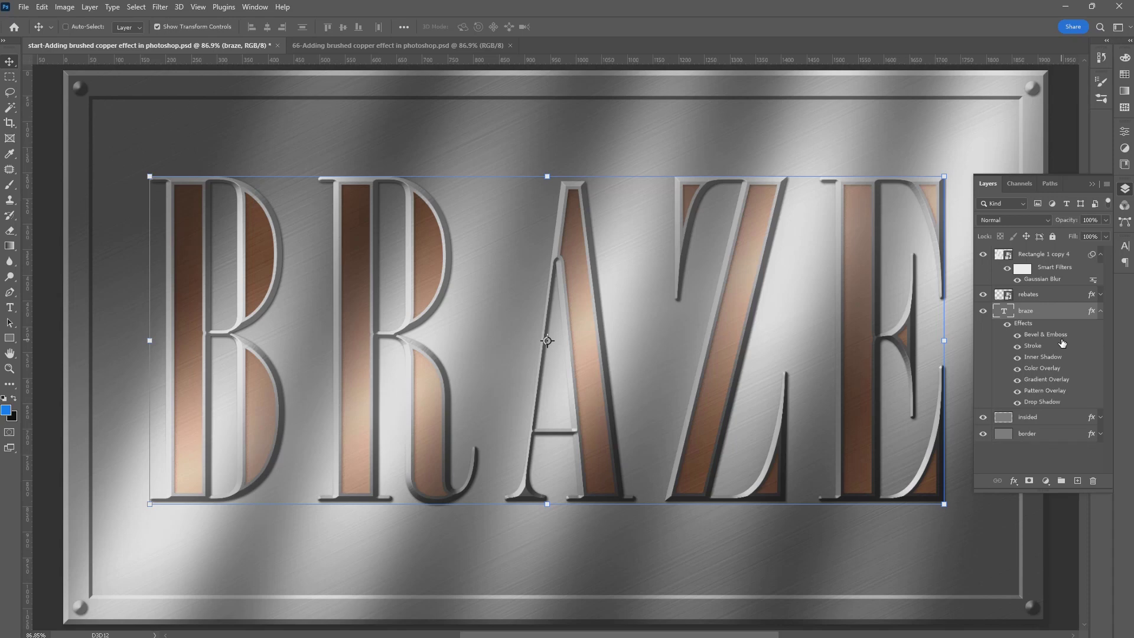
Move the rebates layer below braze and set the rivets' Bevel & Emboss depth to 100%
{"action": "left_click_drag", "start_coordinate": [1062, 343], "coordinate": [1063, 343]}
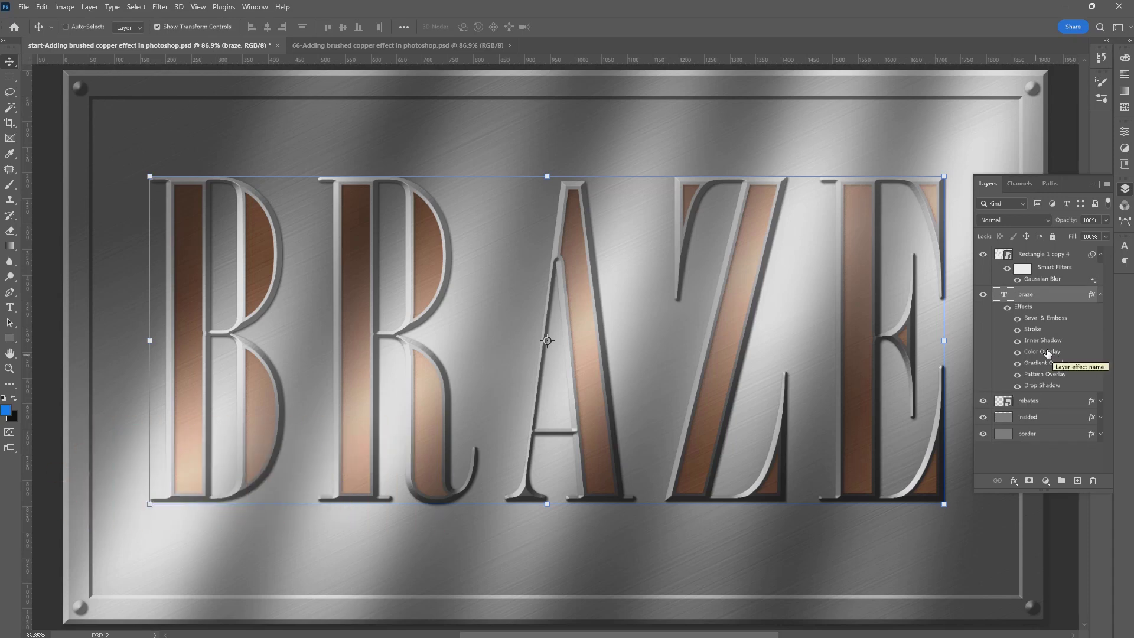
{"action": "left_click", "coordinate": [1100, 402]}
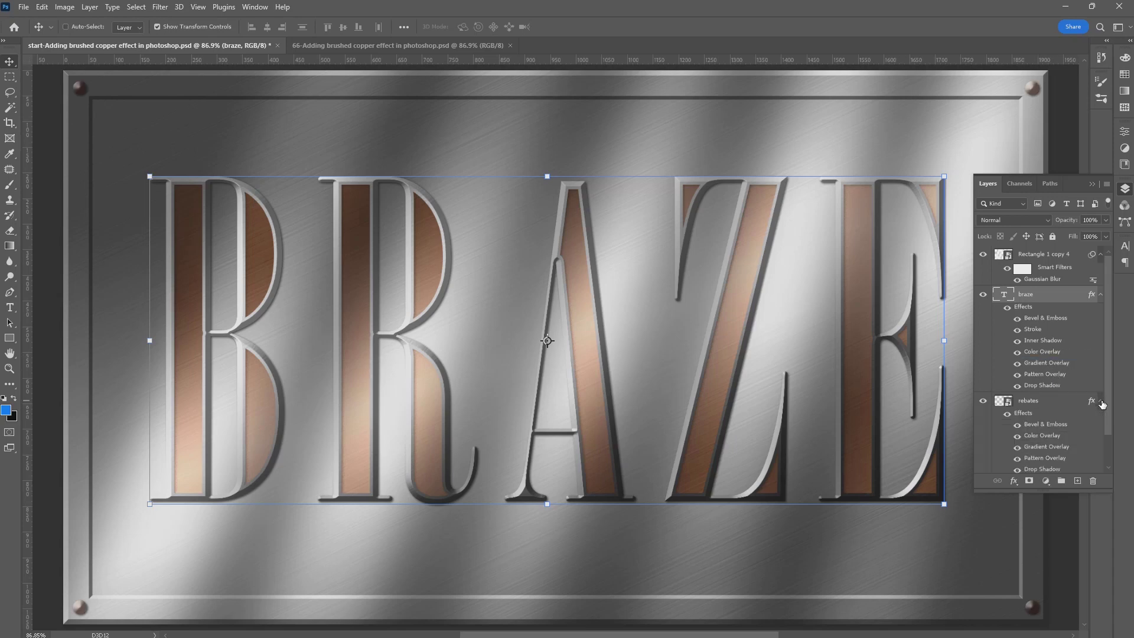
{"action": "double_click", "coordinate": [1060, 430]}
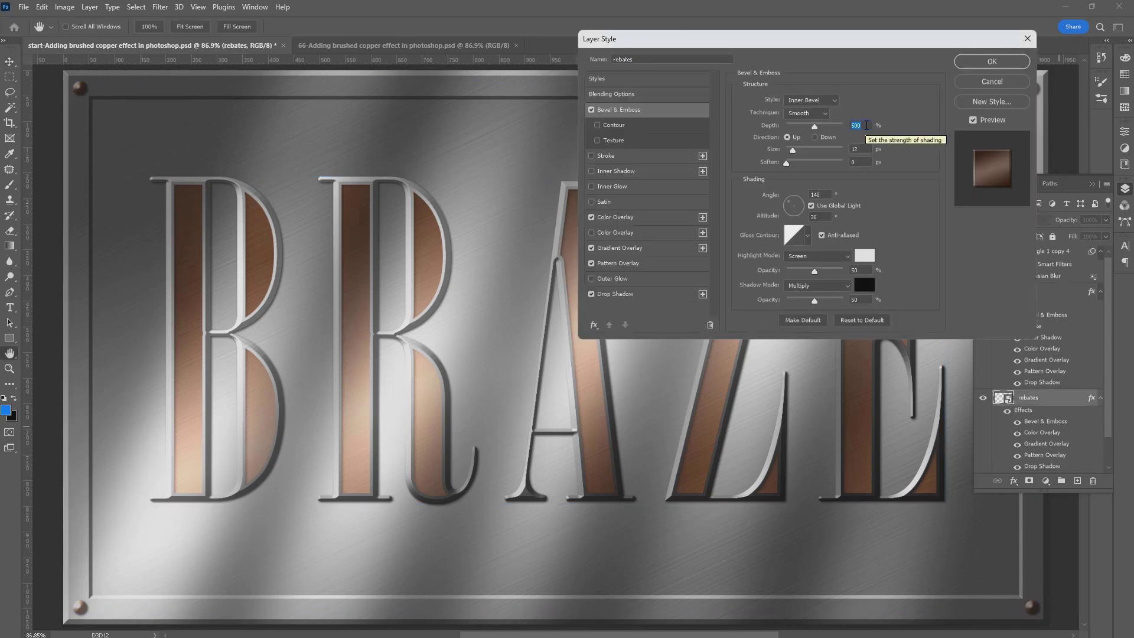
{"action": "type", "text": "100"}
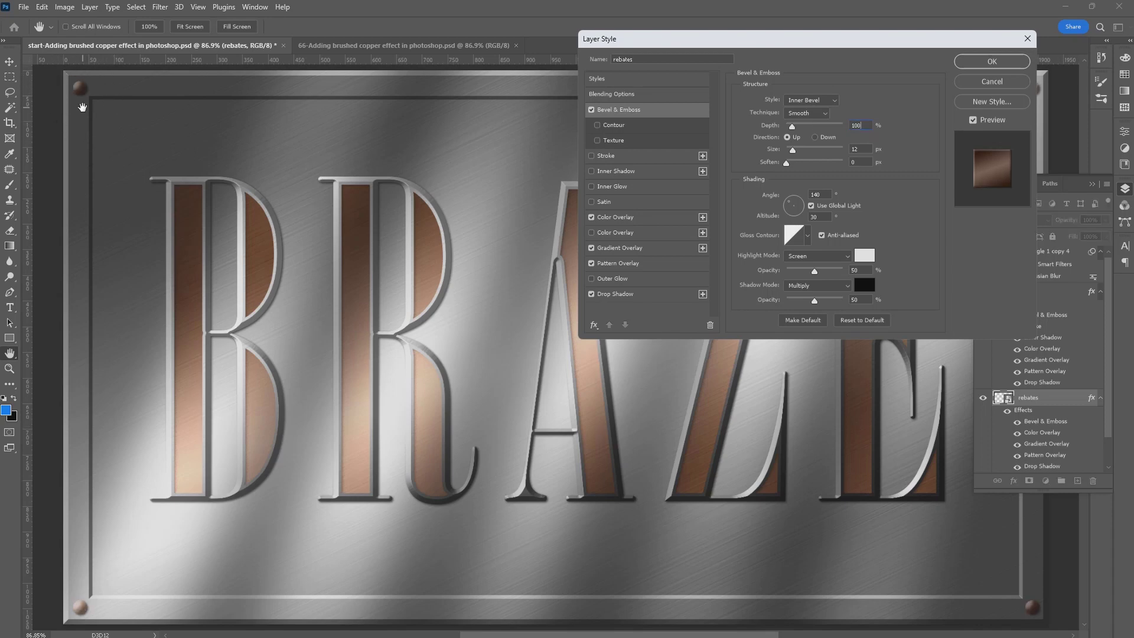
{"action": "left_click", "coordinate": [1005, 61]}
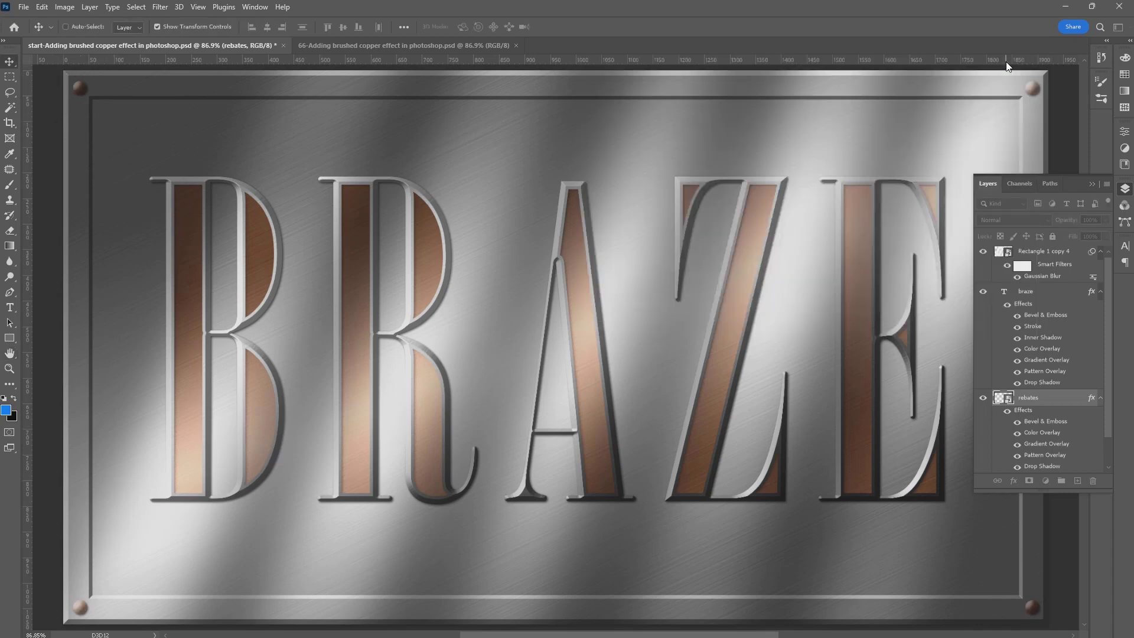
Copy the braze text's copper effects onto the inner panel and rebates layers
{"action": "left_click", "coordinate": [1102, 400]}
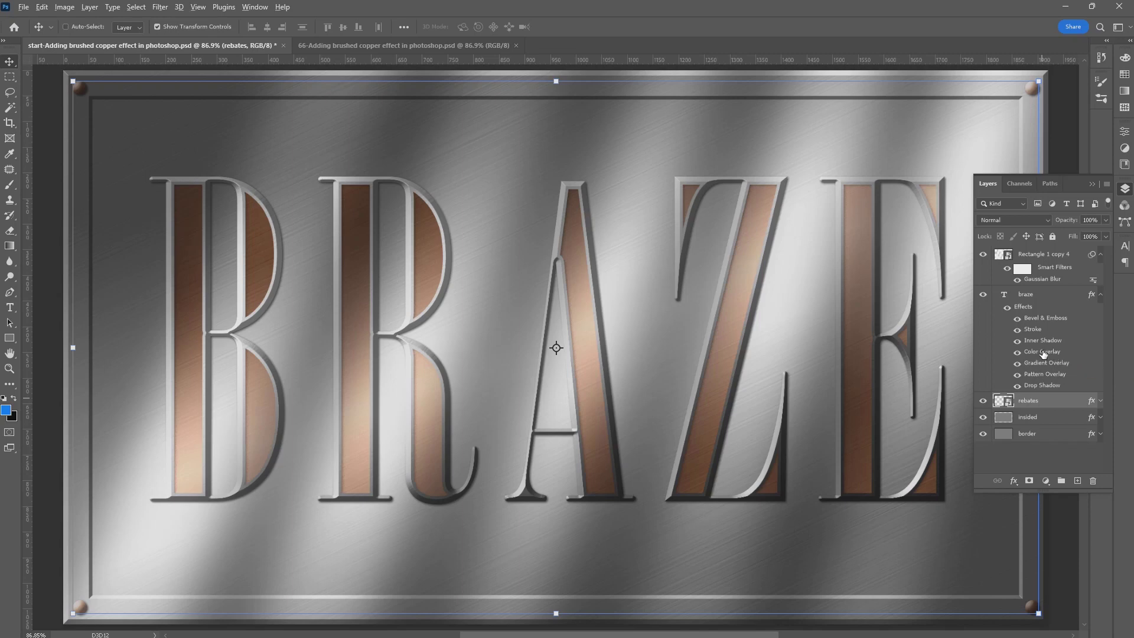
{"action": "mouse_move", "coordinate": [1044, 354]}
{"action": "left_mouse_down"}
{"action": "mouse_move", "coordinate": [1057, 378]}
{"action": "mouse_move", "coordinate": [1053, 417]}
{"action": "left_mouse_up"}
{"action": "mouse_move", "coordinate": [1035, 330]}
{"action": "left_mouse_down"}
{"action": "mouse_move", "coordinate": [1050, 348]}
{"action": "mouse_move", "coordinate": [1056, 408]}
{"action": "left_mouse_up"}
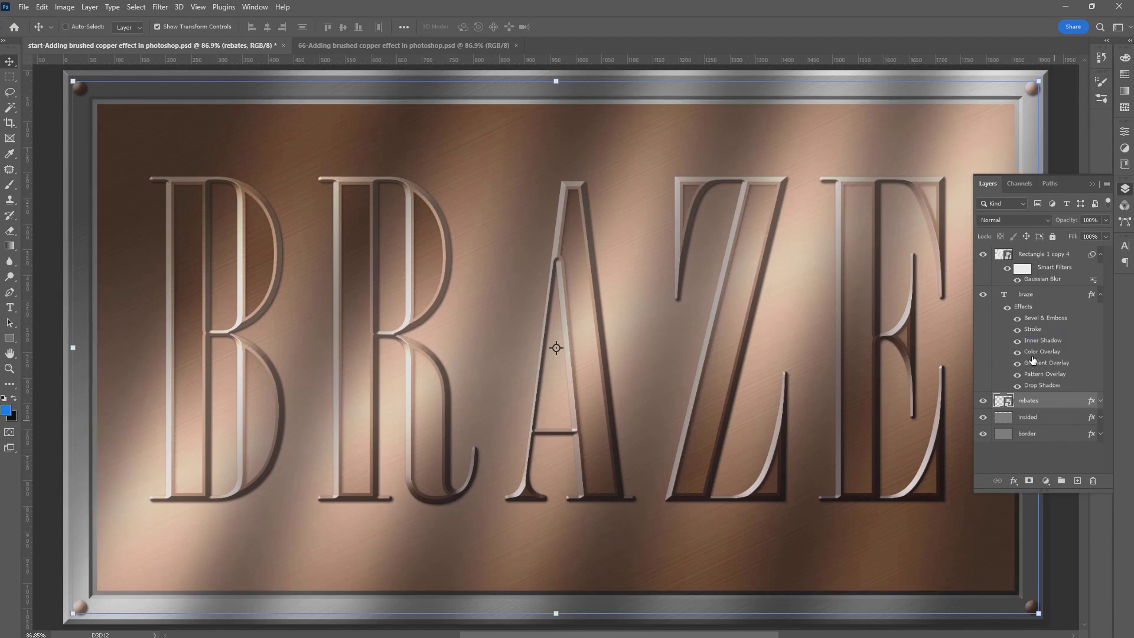
{"action": "left_click_drag", "start_coordinate": [1032, 350], "coordinate": [1057, 426]}
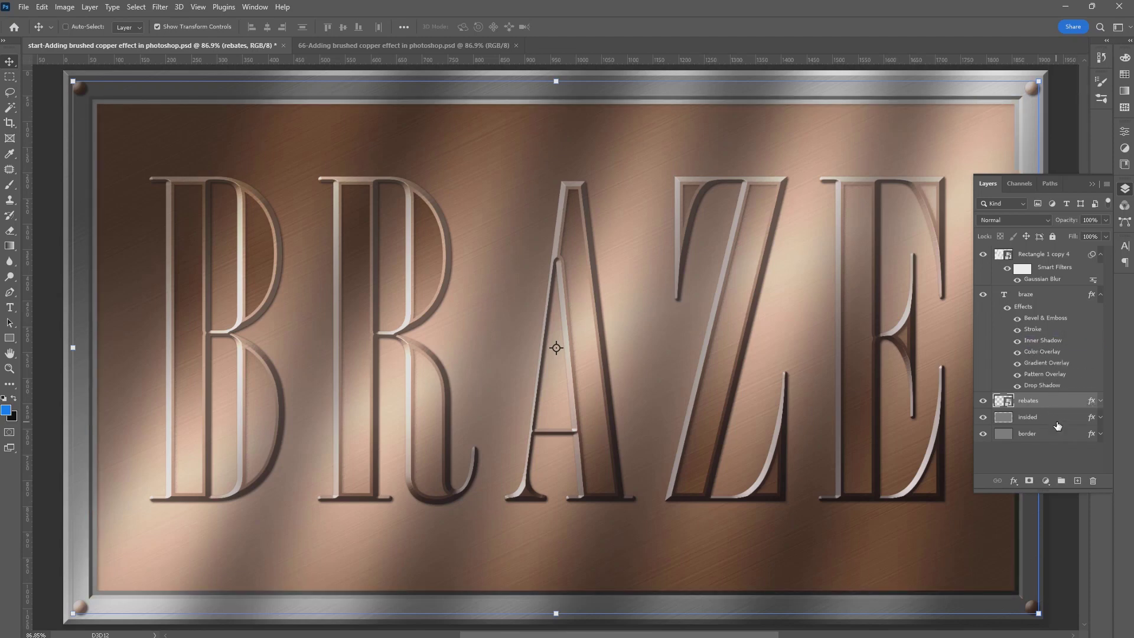
Raise the inner panel's Inner Shadow distance to 10 and apply the style
{"action": "left_click", "coordinate": [1102, 421]}
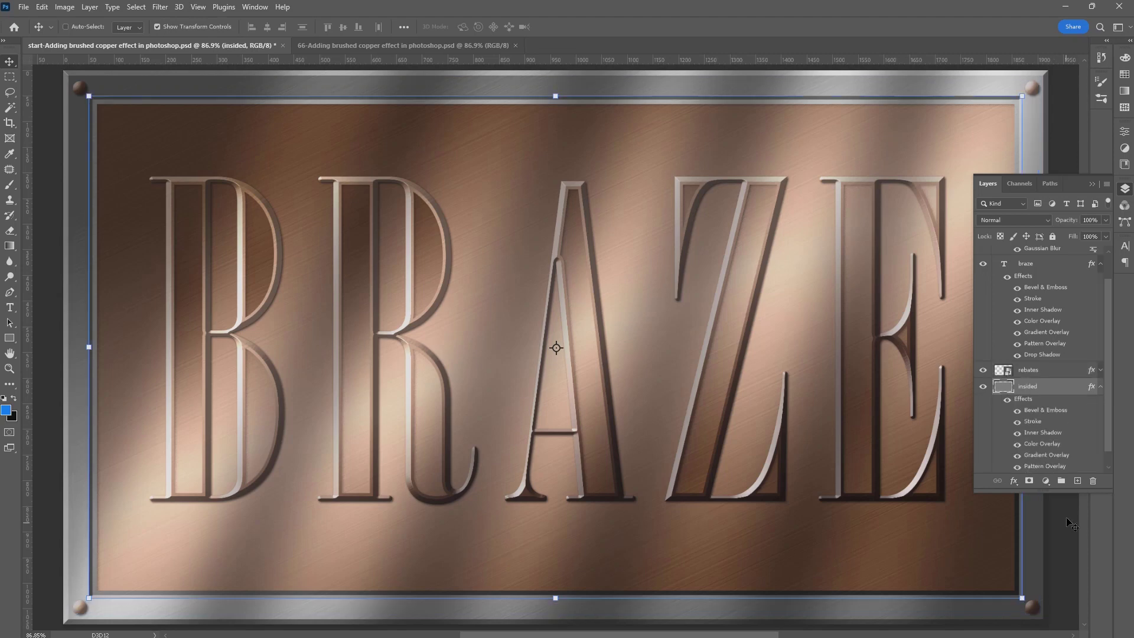
{"action": "double_click", "coordinate": [1043, 434]}
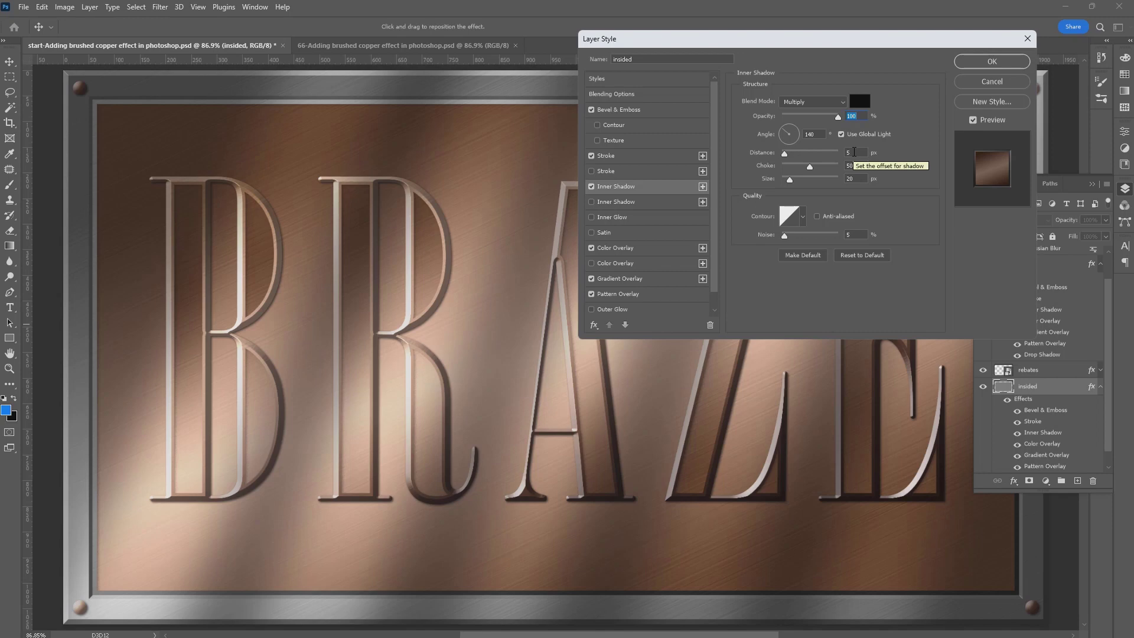
{"action": "double_click", "coordinate": [855, 152]}
{"action": "type", "text": "10"}
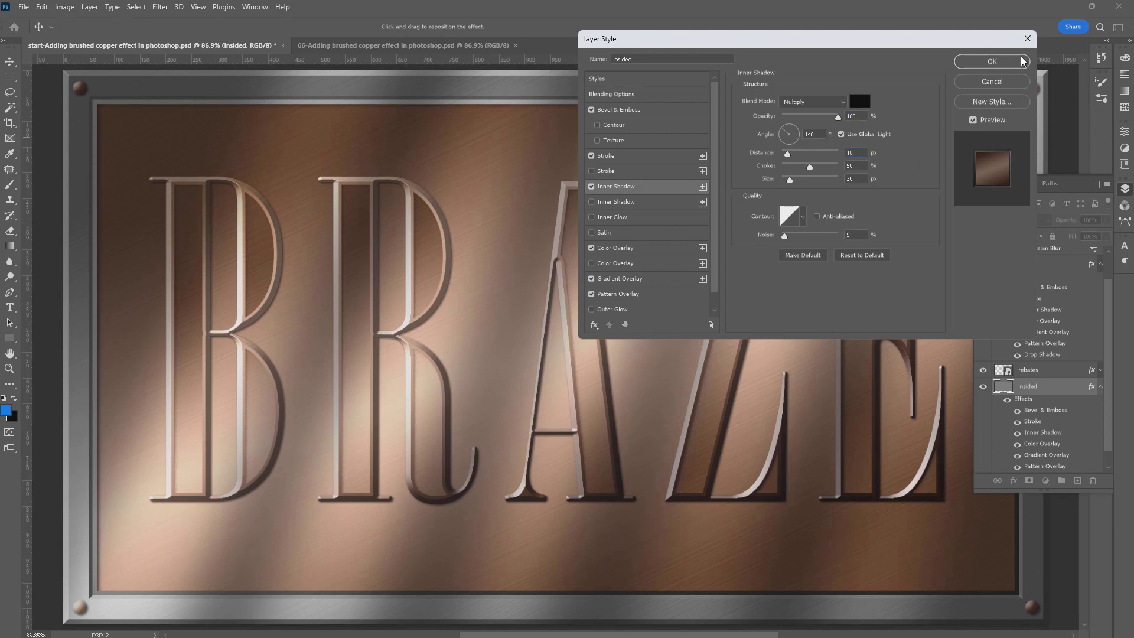
{"action": "left_click", "coordinate": [1004, 63]}
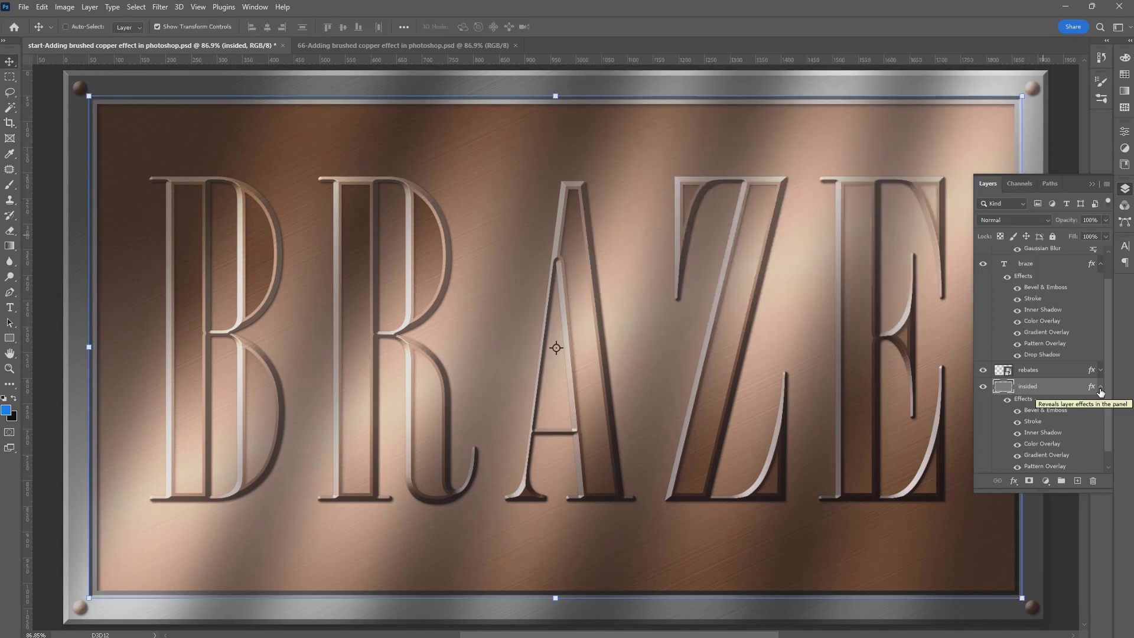
Collapse the insided layer's effects and switch the outer border layer to copper
{"action": "left_click", "coordinate": [1101, 389]}
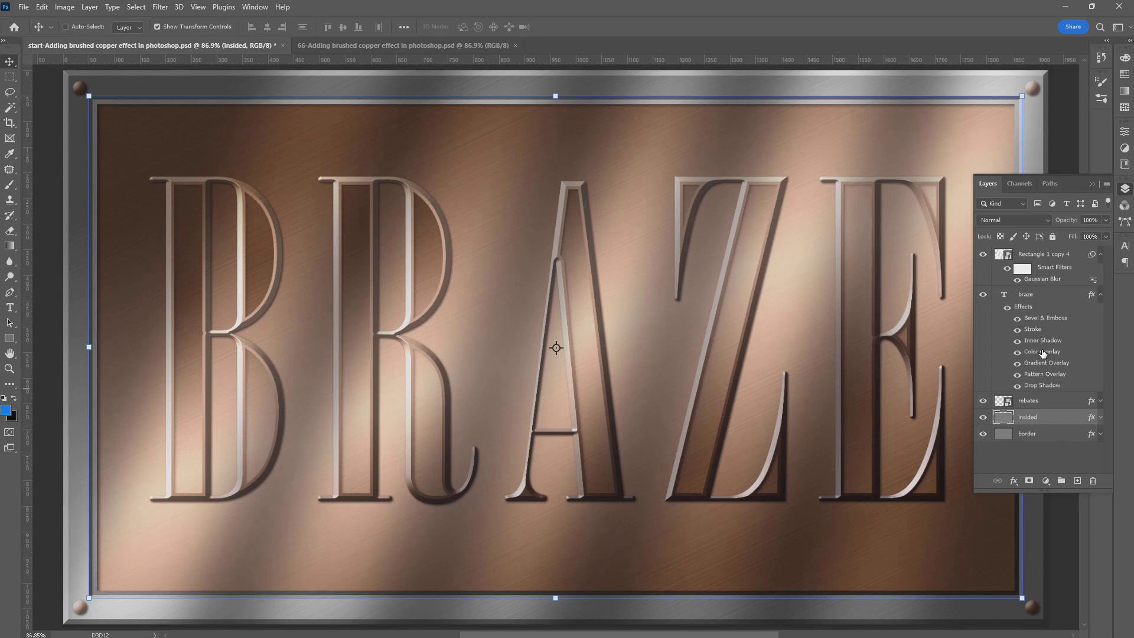
{"action": "left_click", "coordinate": [1073, 158]}
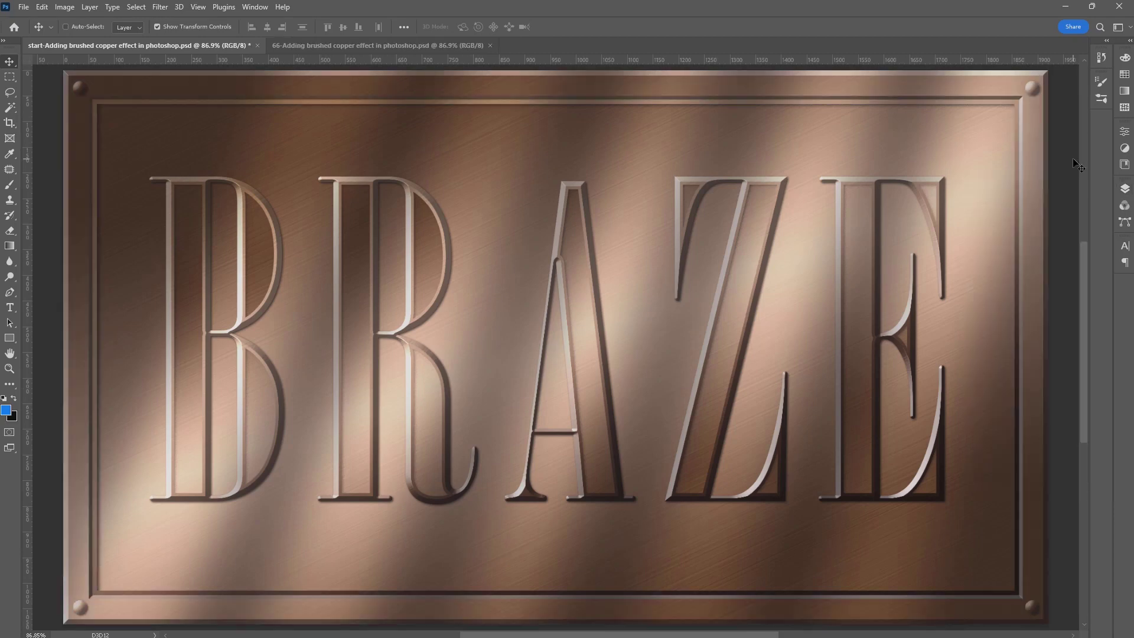